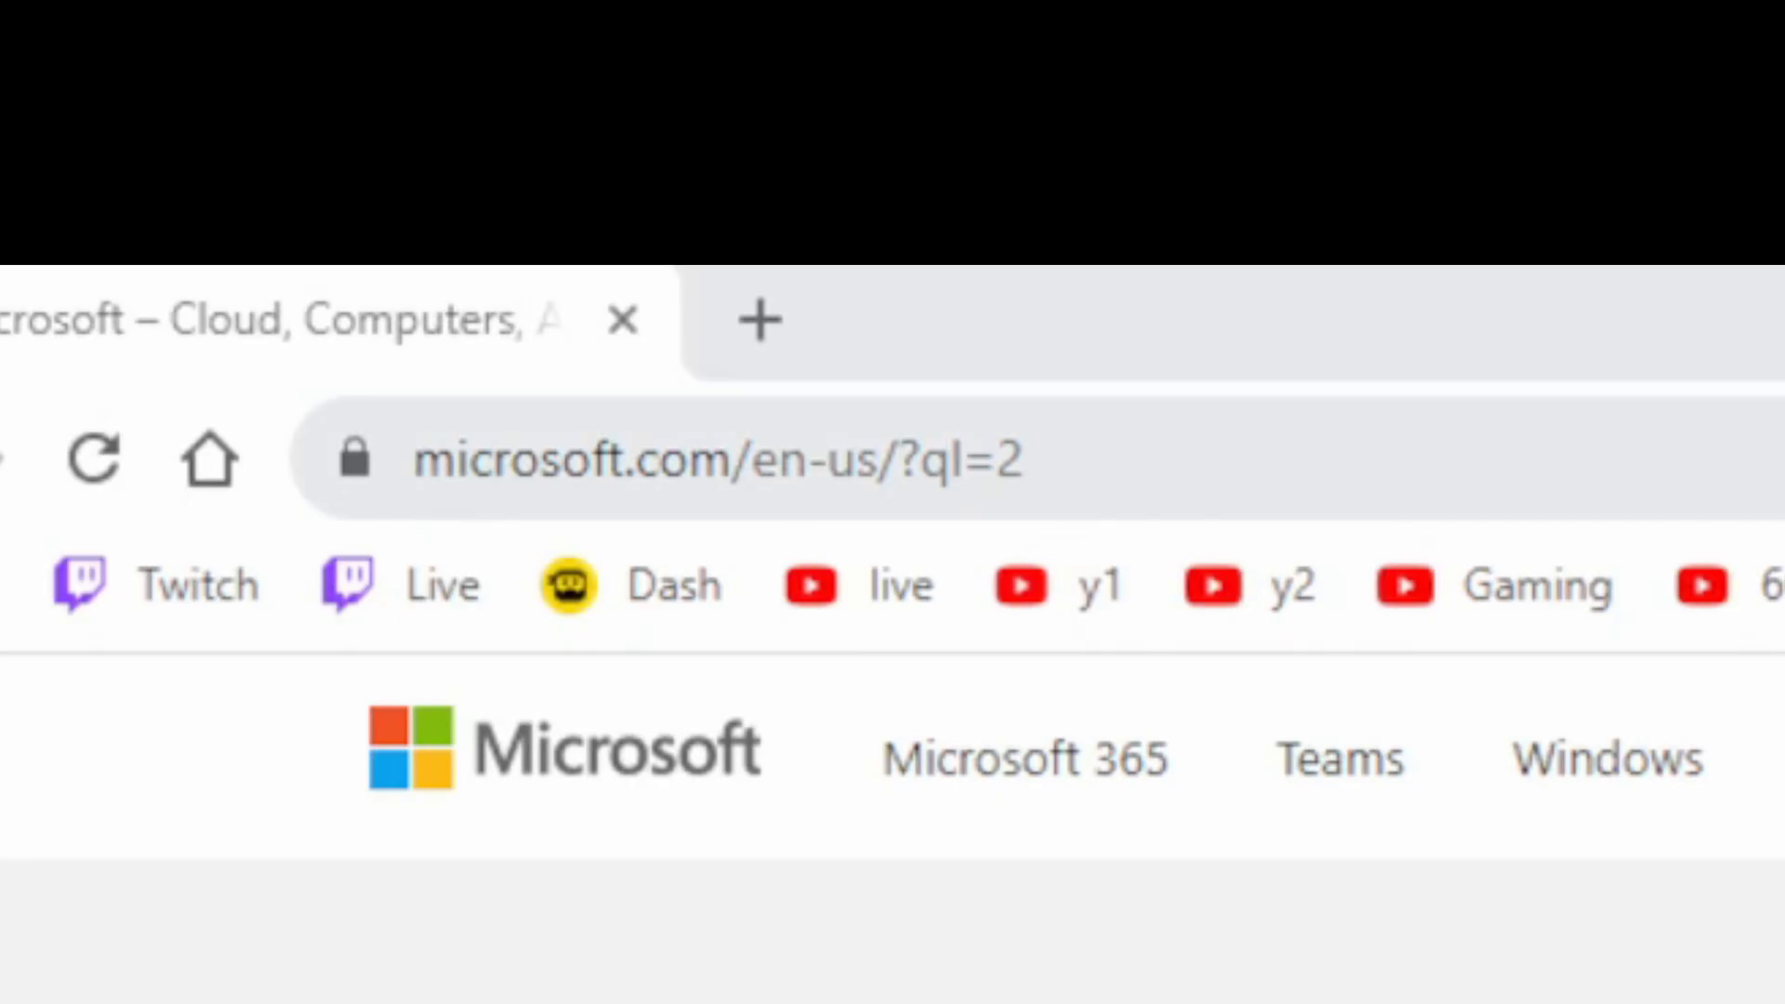
pyautogui.click(292, 56)
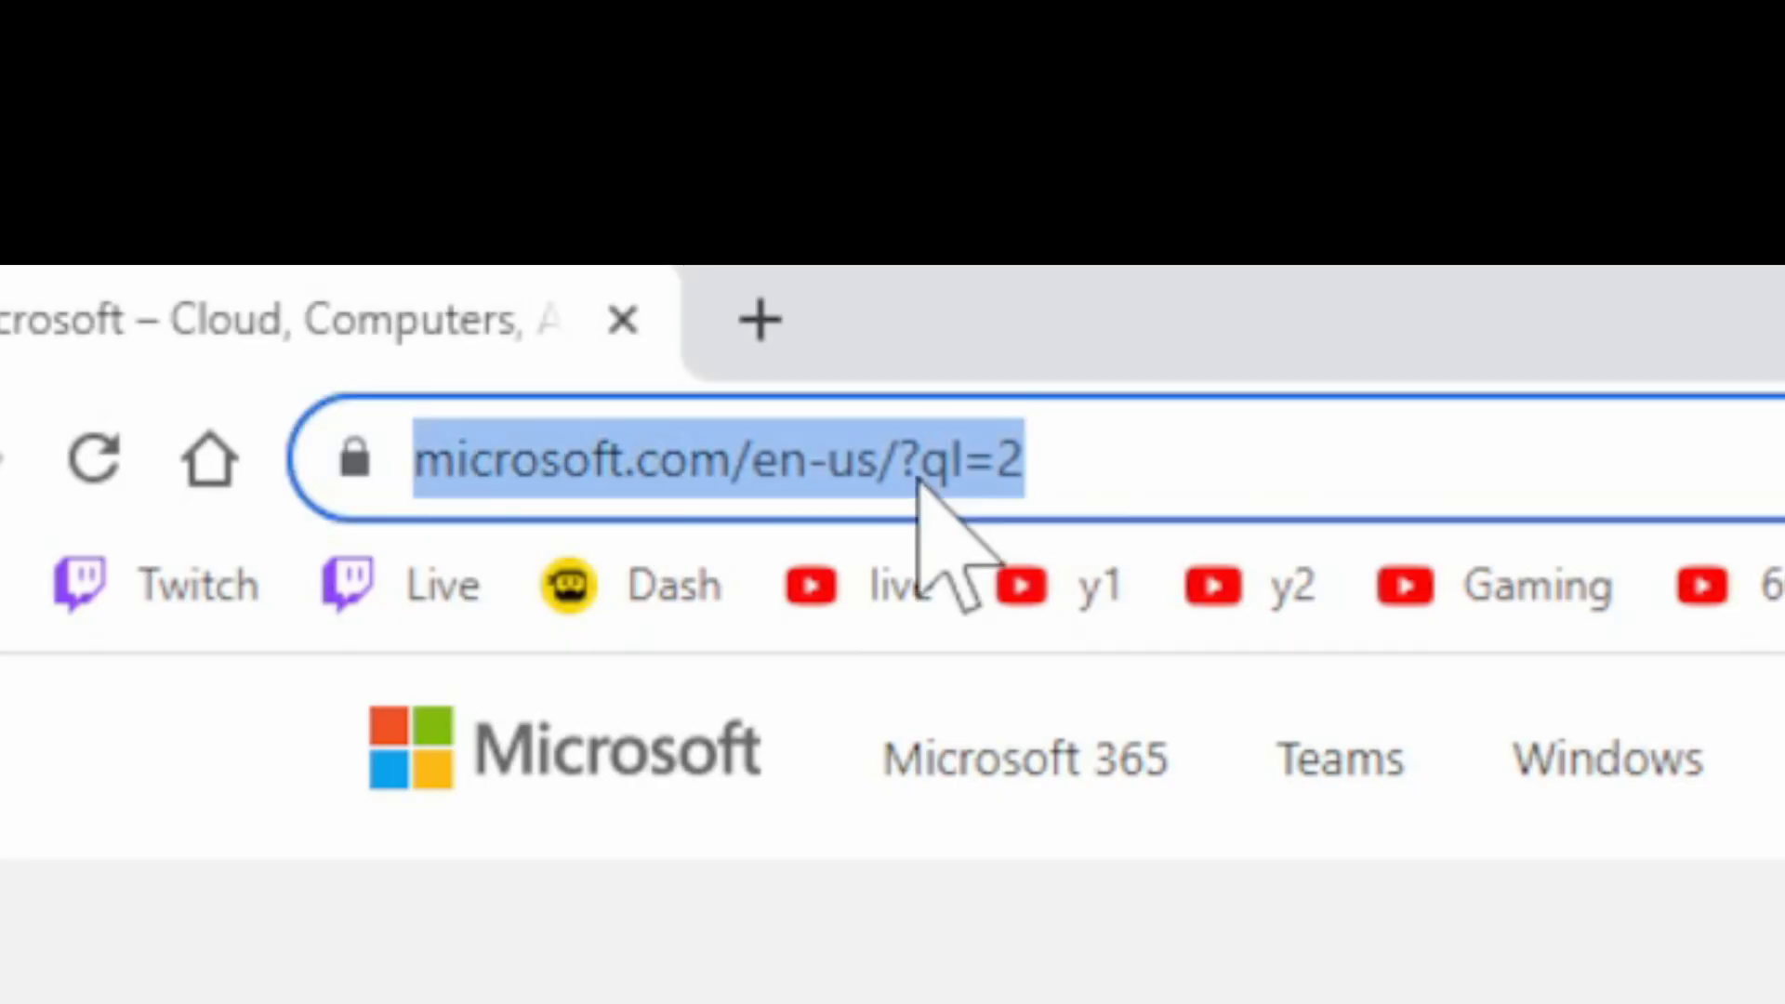
pyautogui.write('mic')
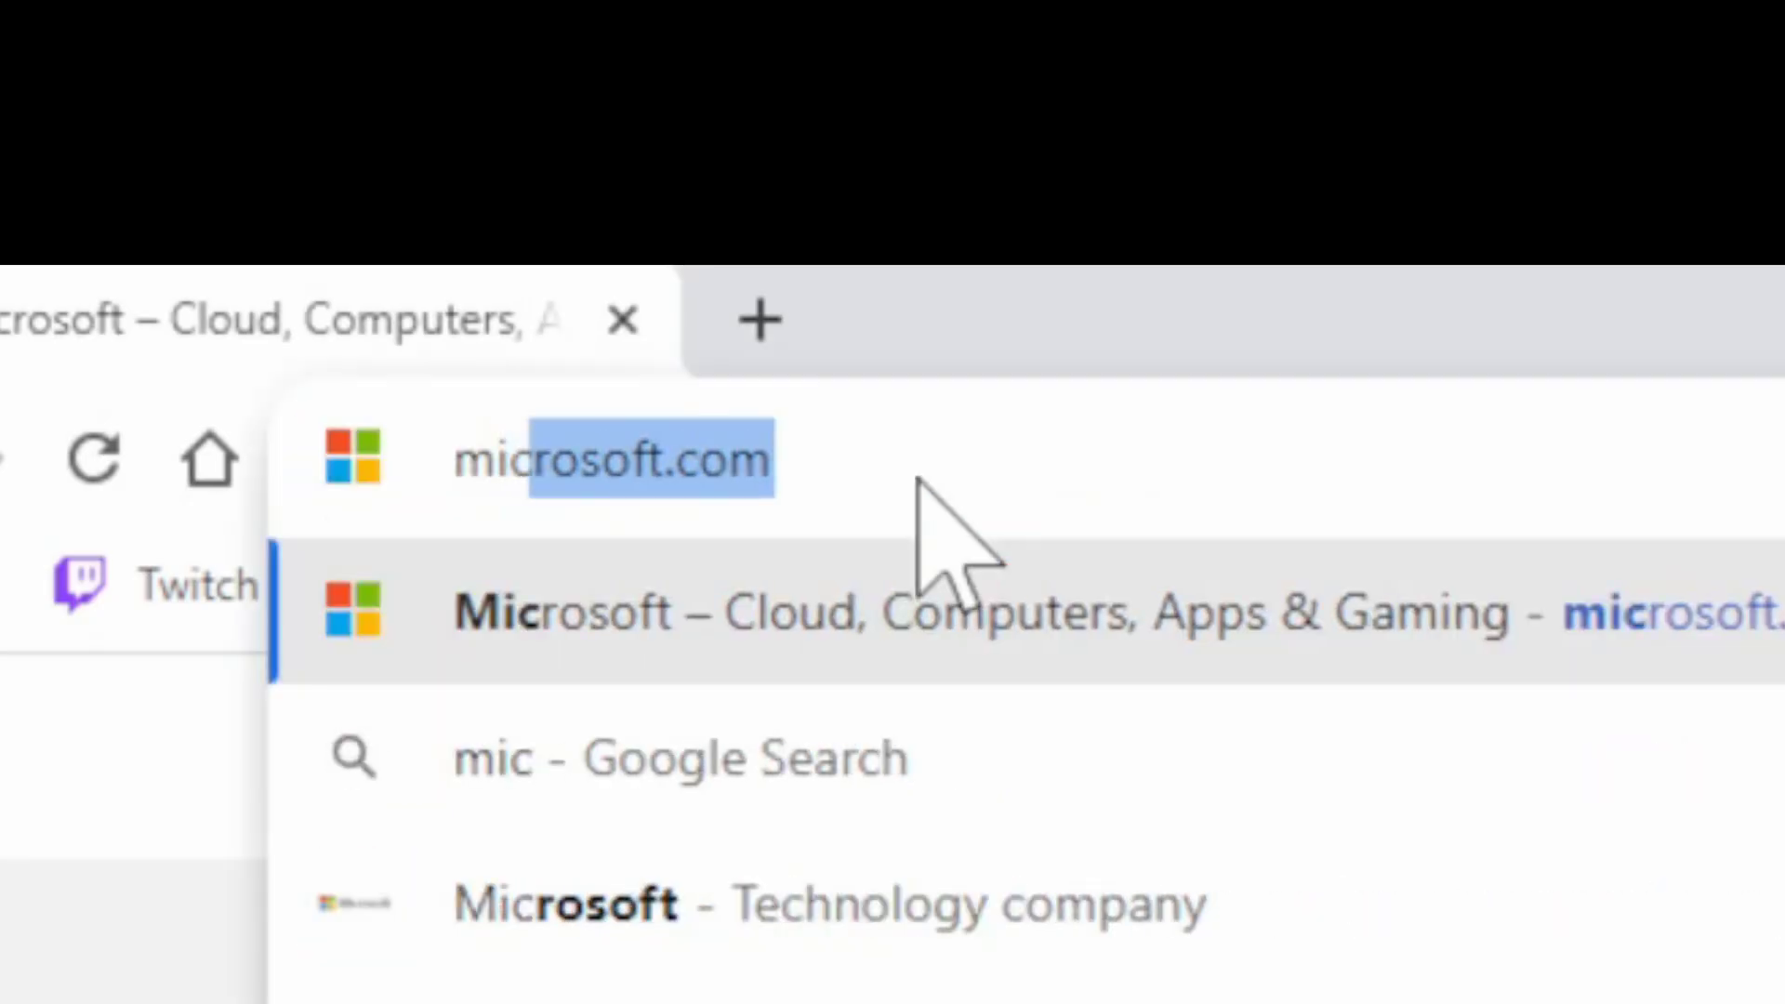
pyautogui.press('Return')
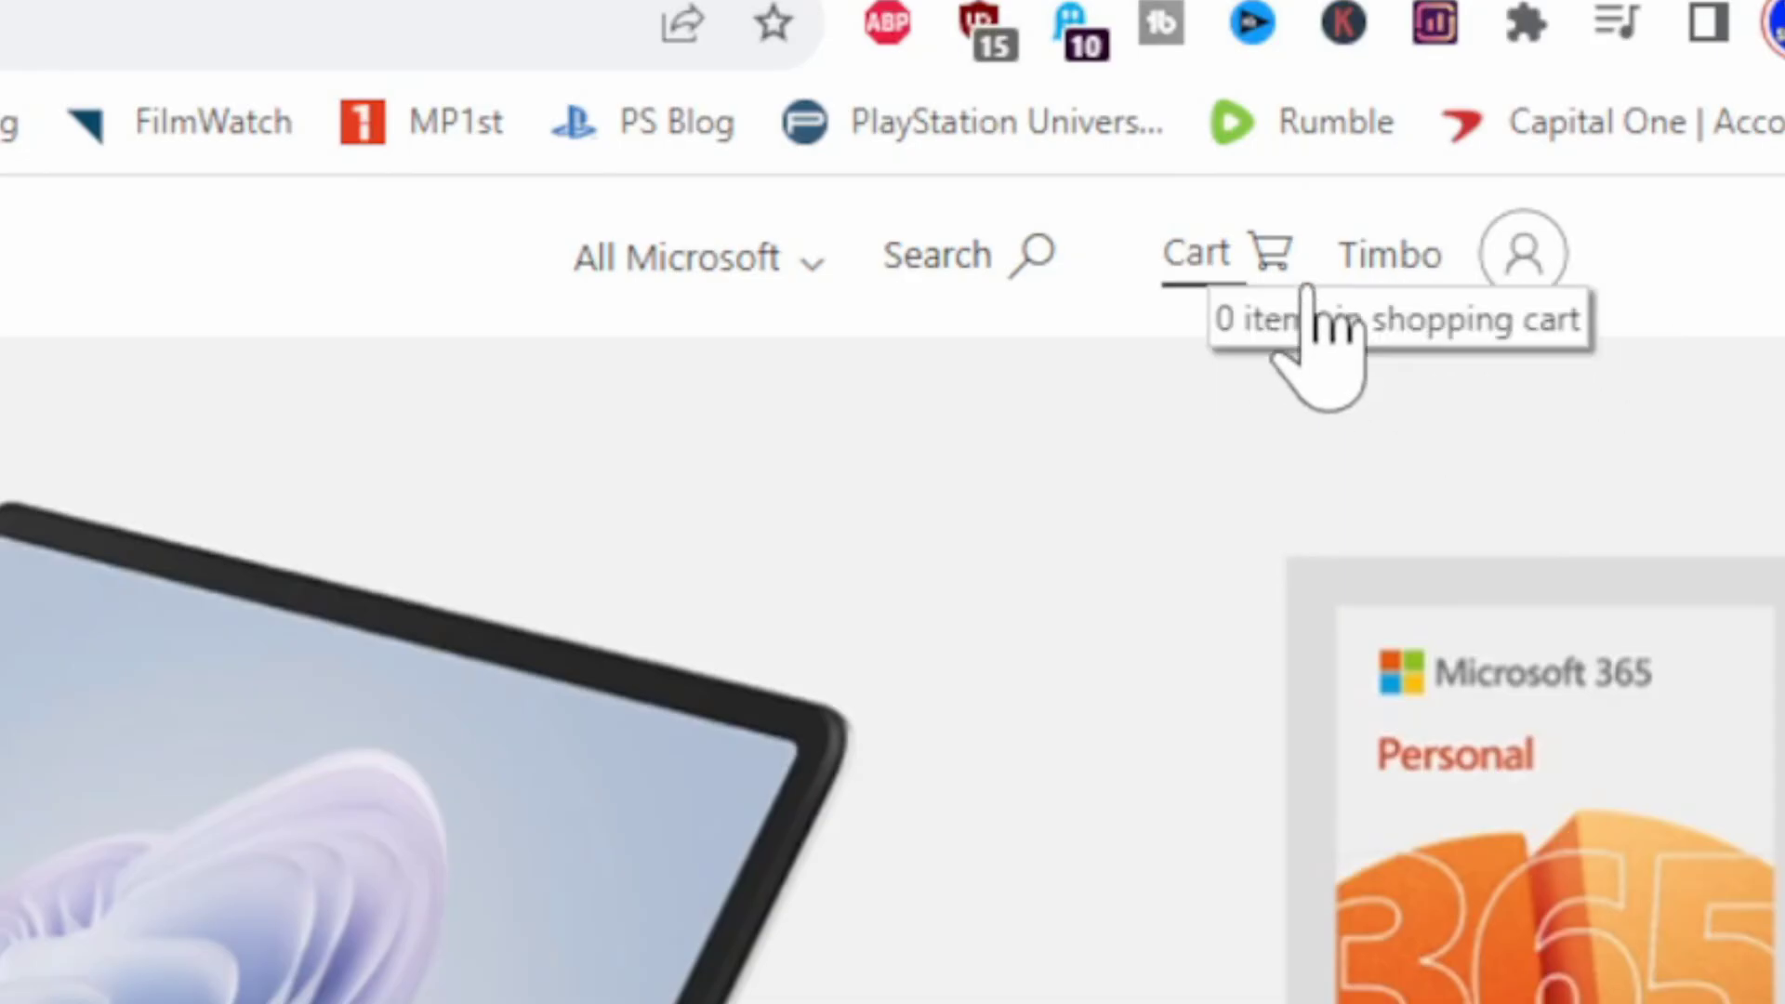
pyautogui.click(1436, 265)
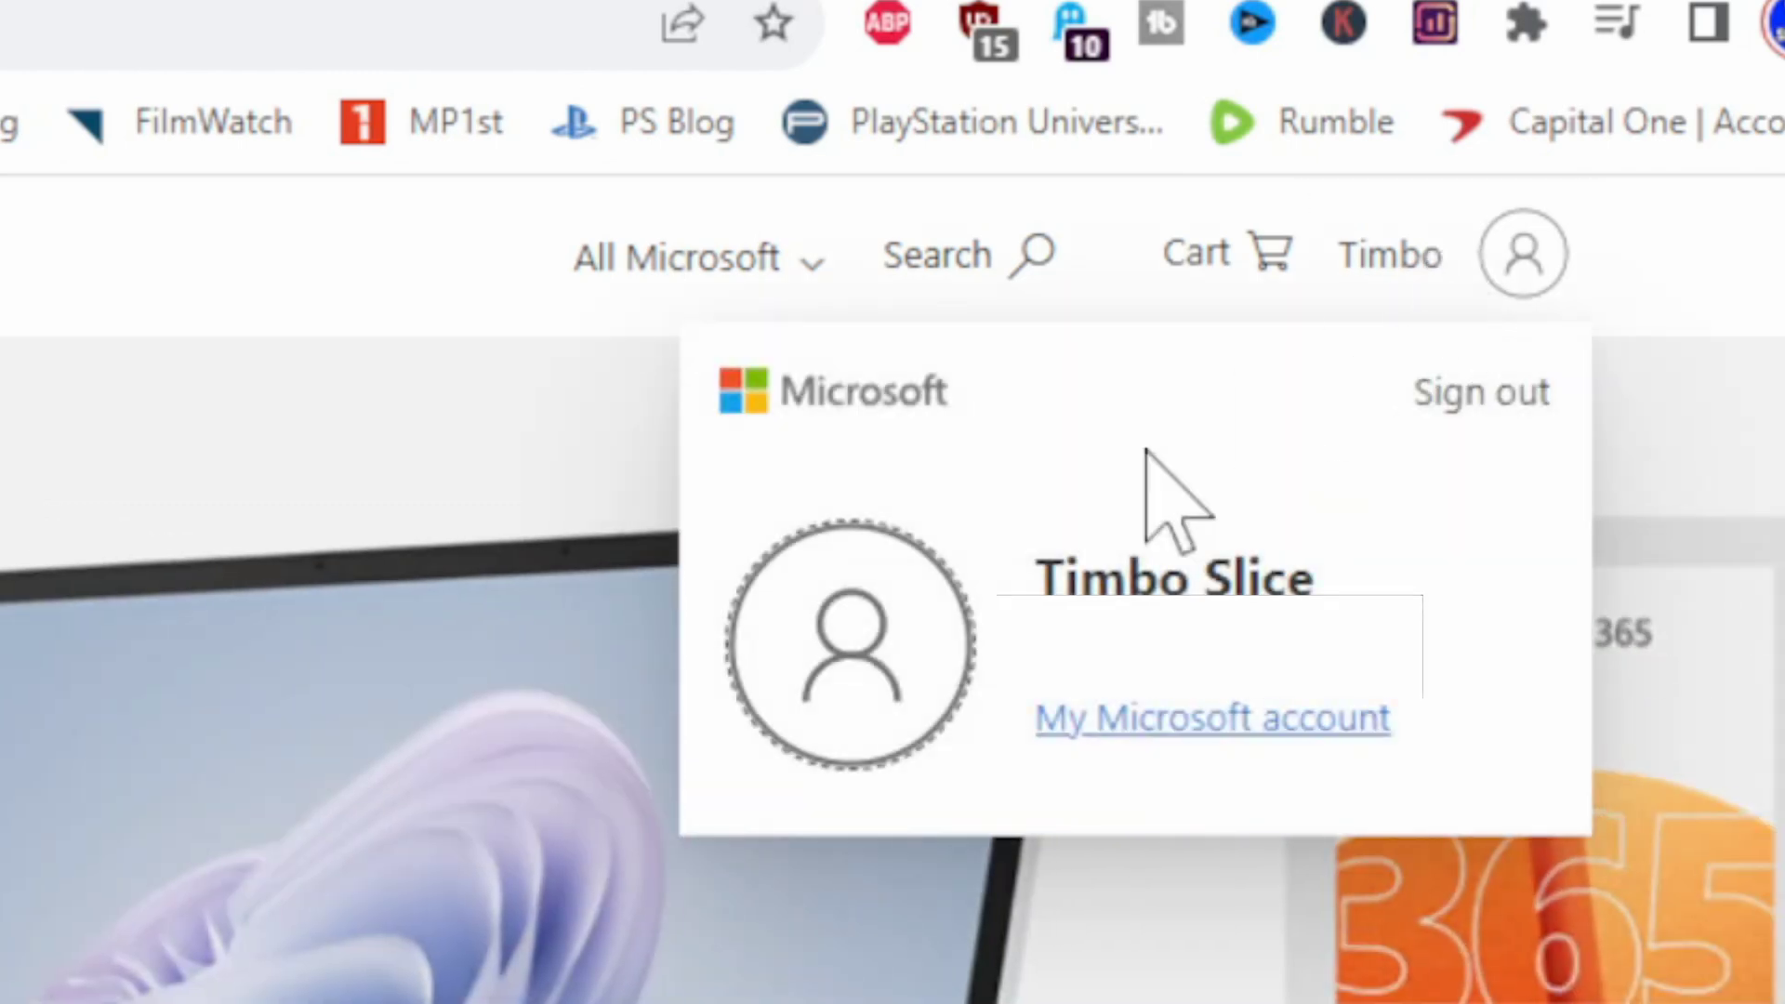
pyautogui.click(1147, 722)
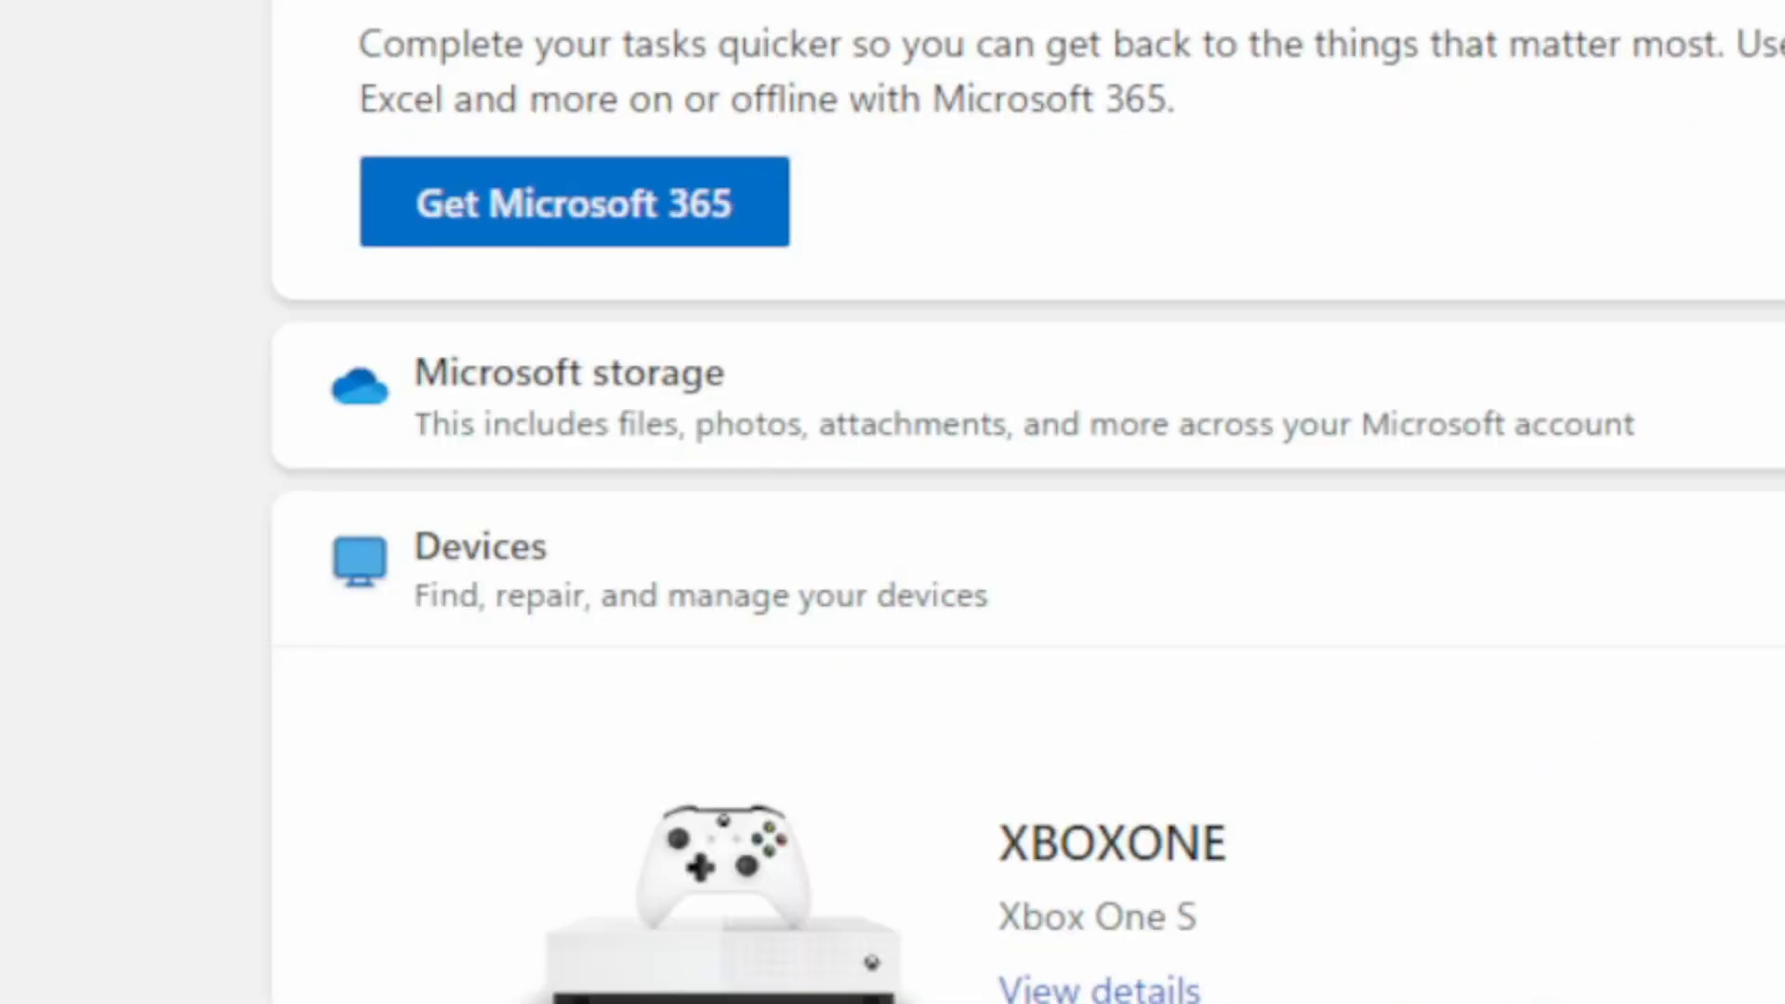
pyautogui.click(474, 195)
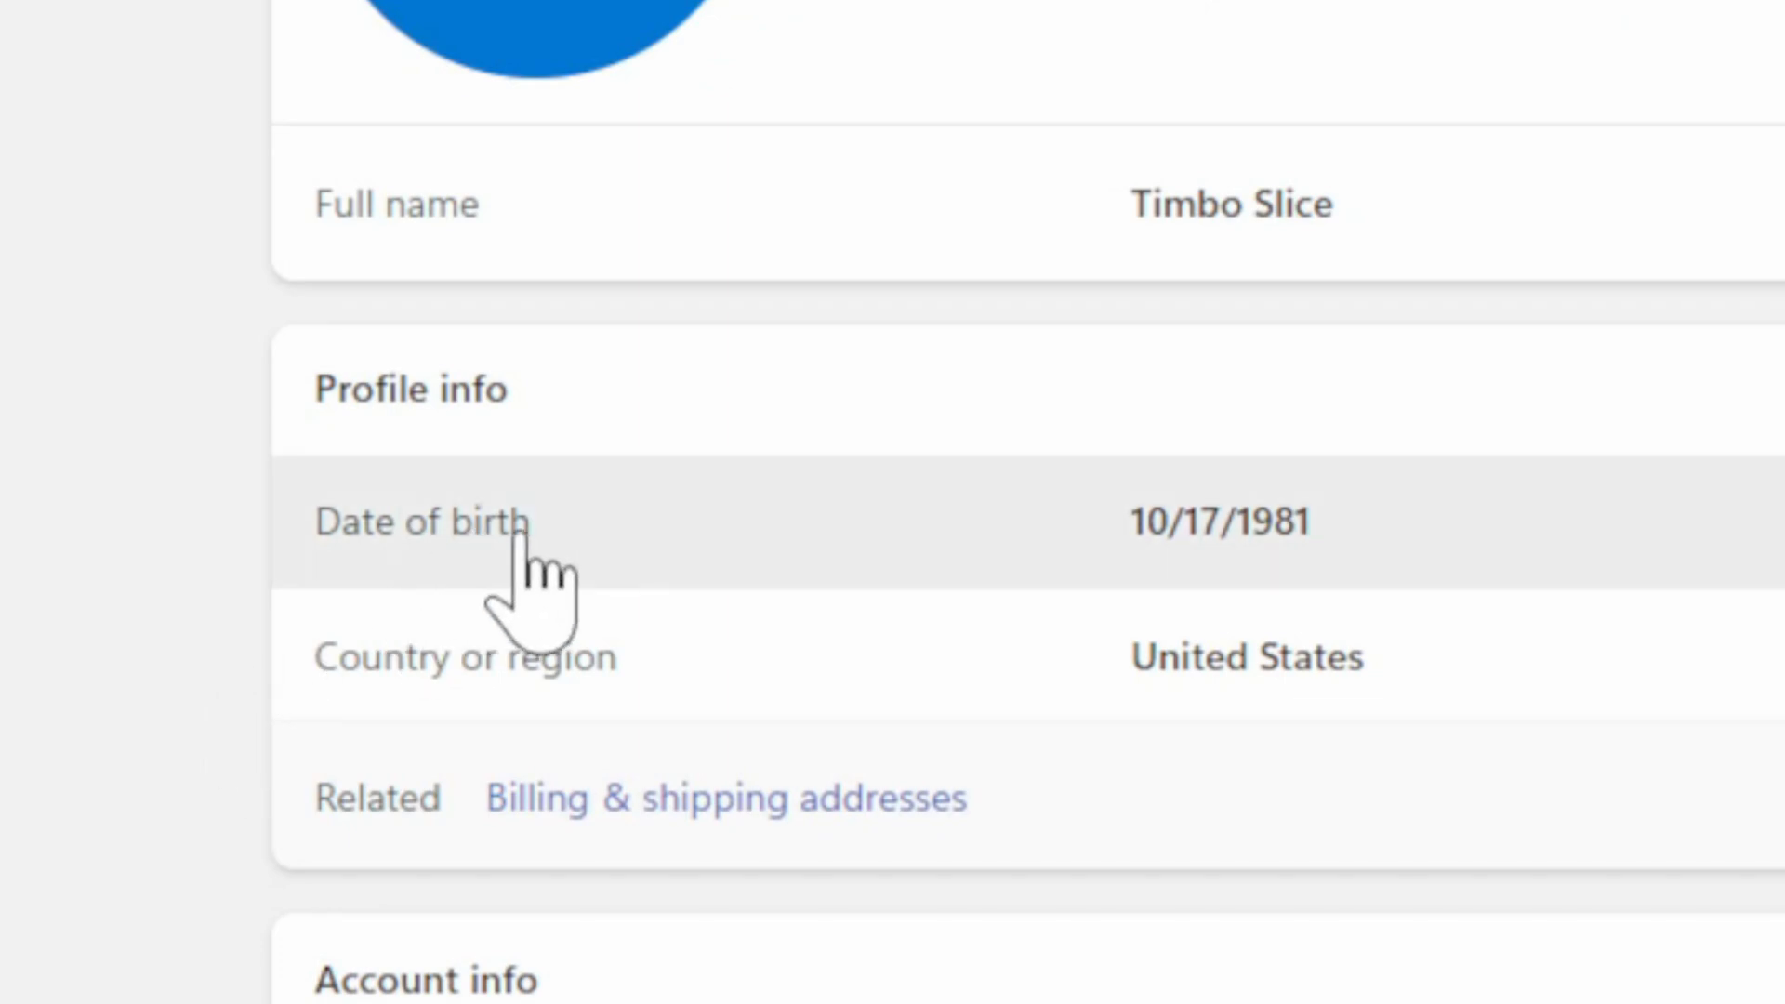
pyautogui.click(541, 565)
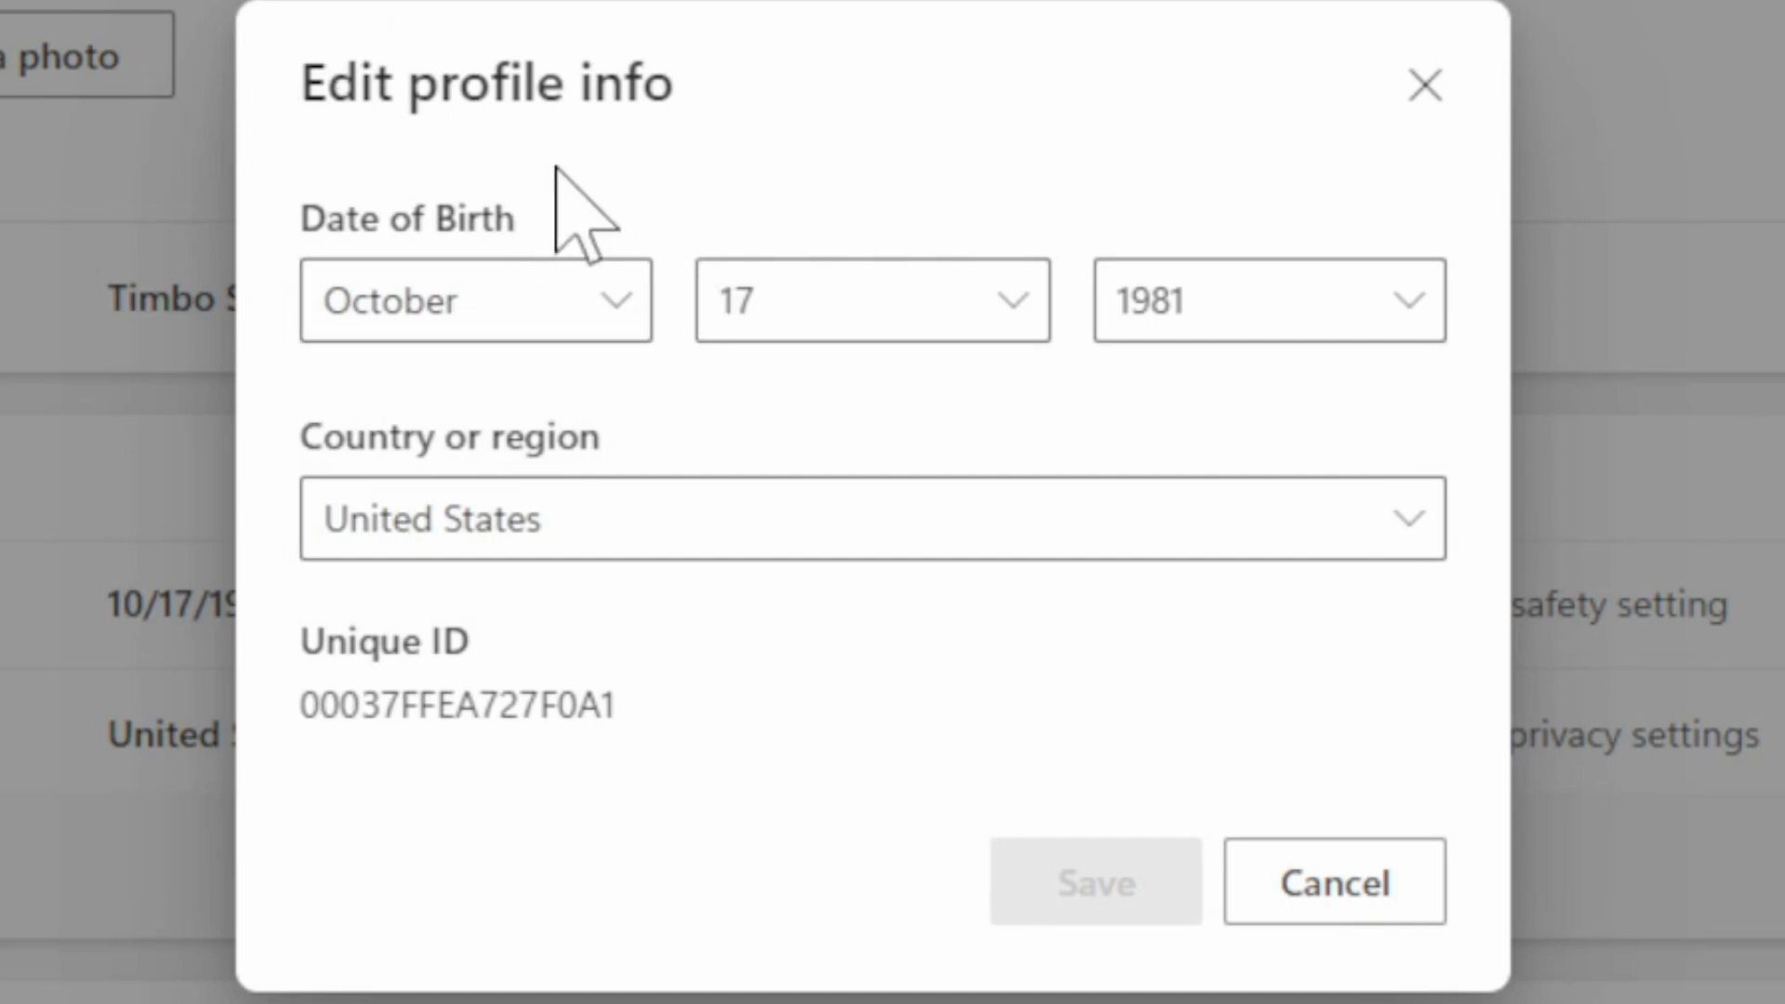
pyautogui.click(519, 316)
pyautogui.click(519, 882)
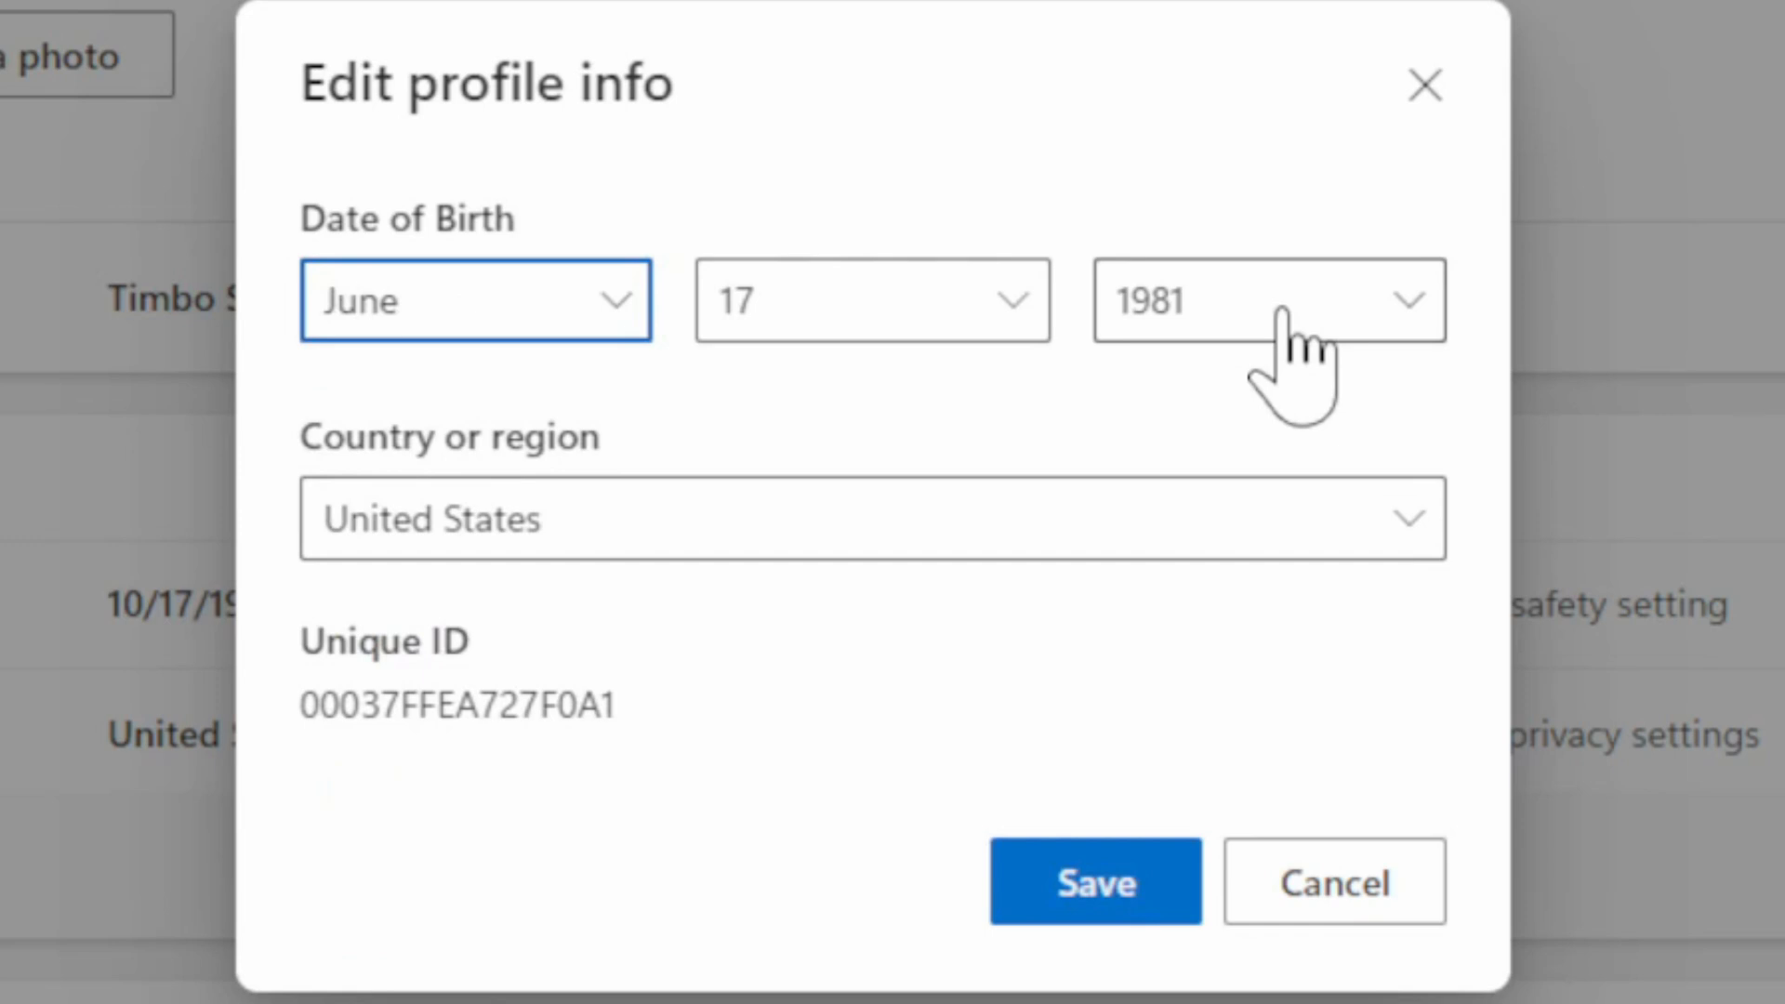
pyautogui.click(1095, 893)
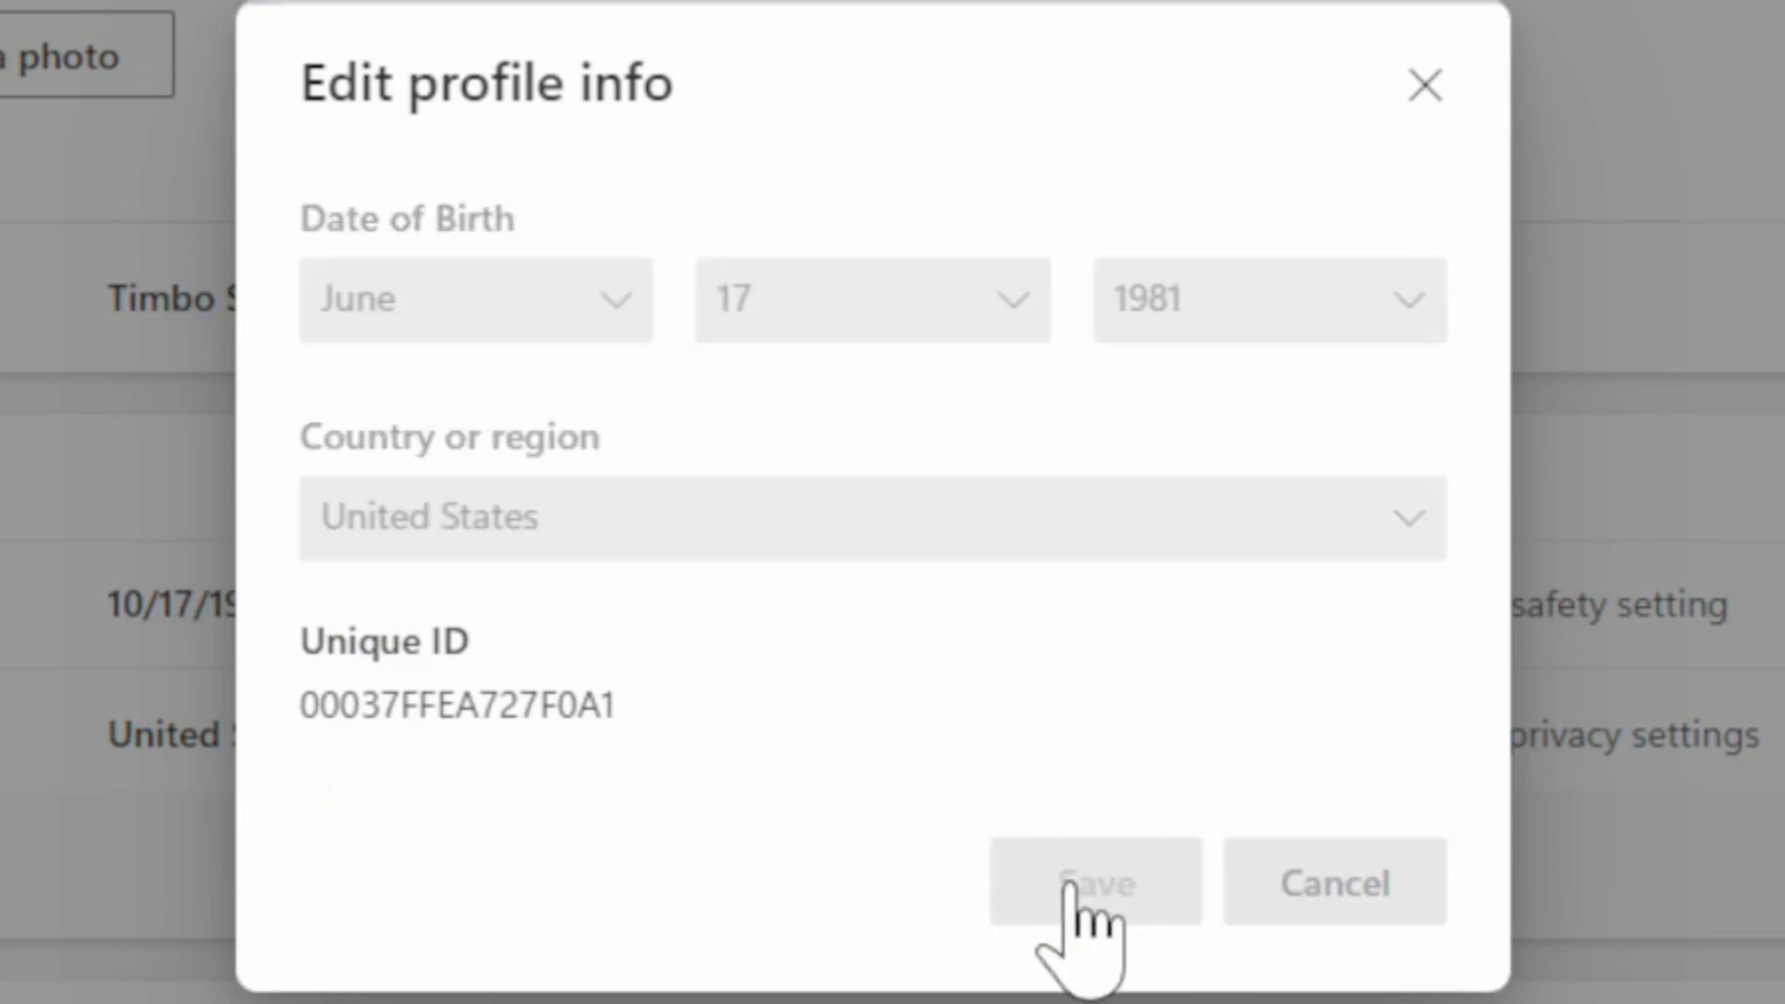